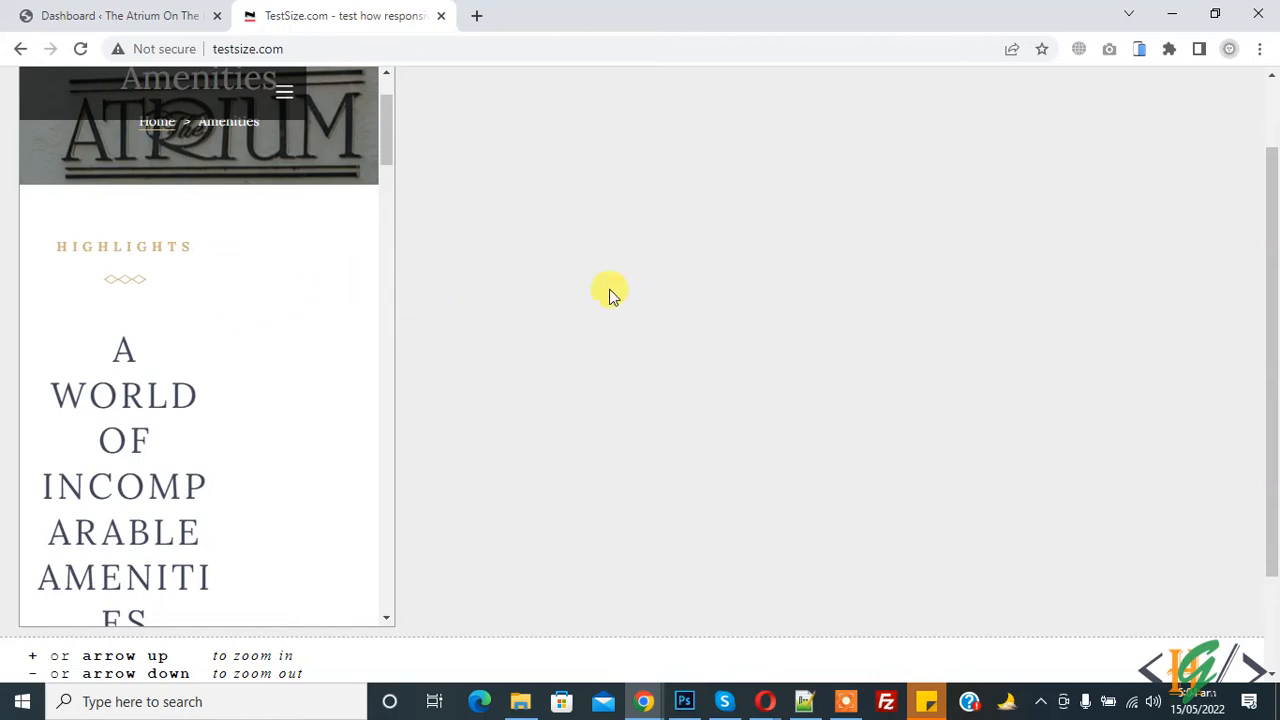
- Go from the dashboard tab to Elementor > Tools via the admin sidebar flyout
{"action": "left_click", "coordinate": [180, 12]}
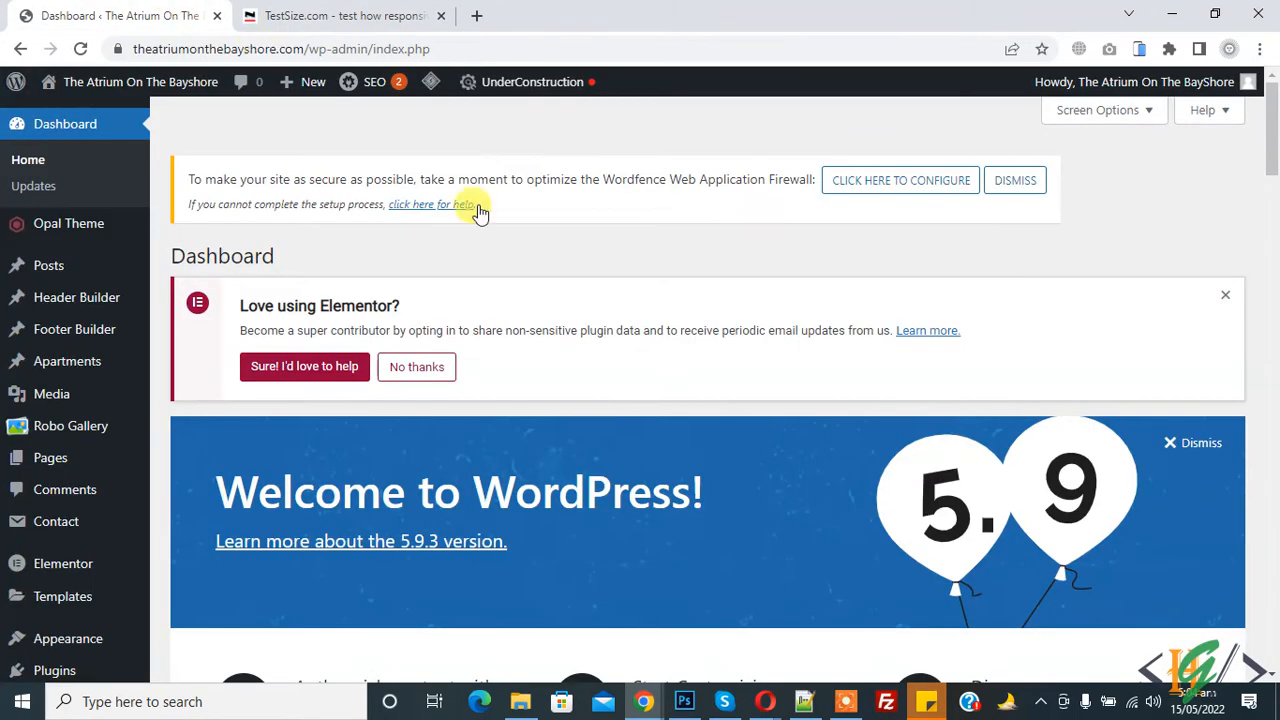
{"action": "scroll", "coordinate": [422, 208], "scroll_direction": "down", "scroll_amount": 2}
{"action": "scroll", "coordinate": [422, 208], "scroll_direction": "down", "scroll_amount": 2}
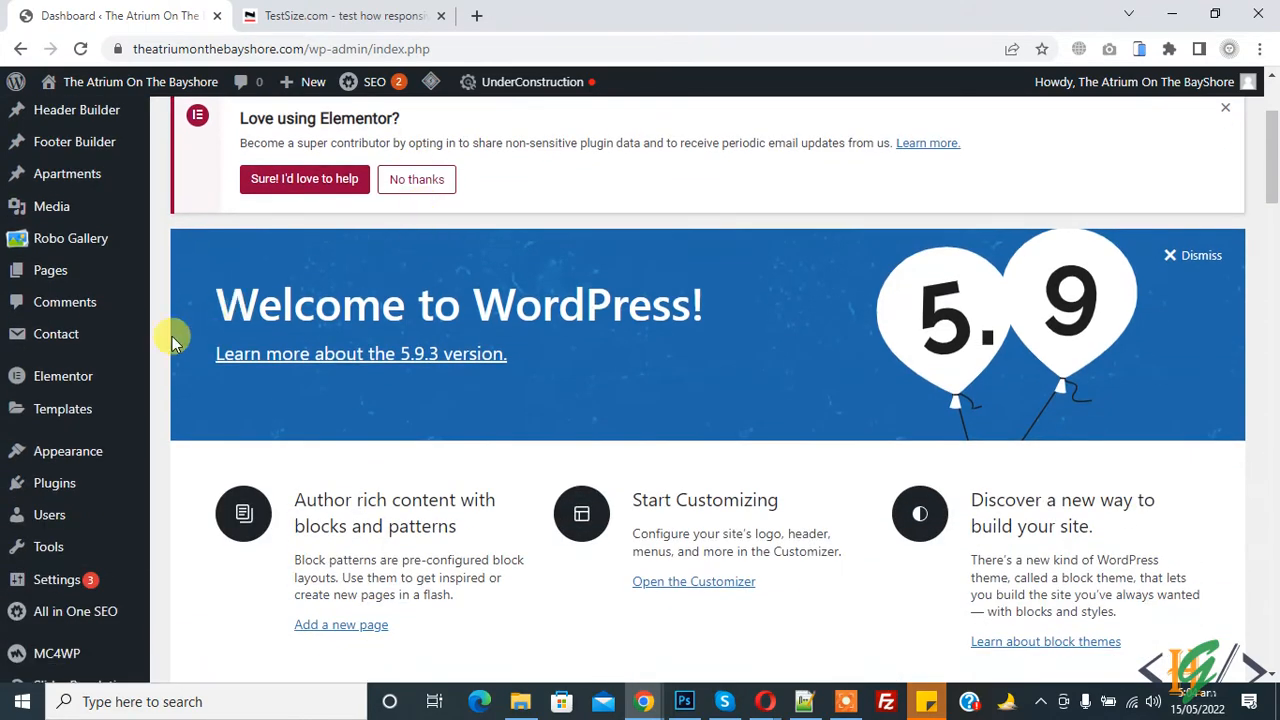
{"action": "mouse_move", "coordinate": [63, 563]}
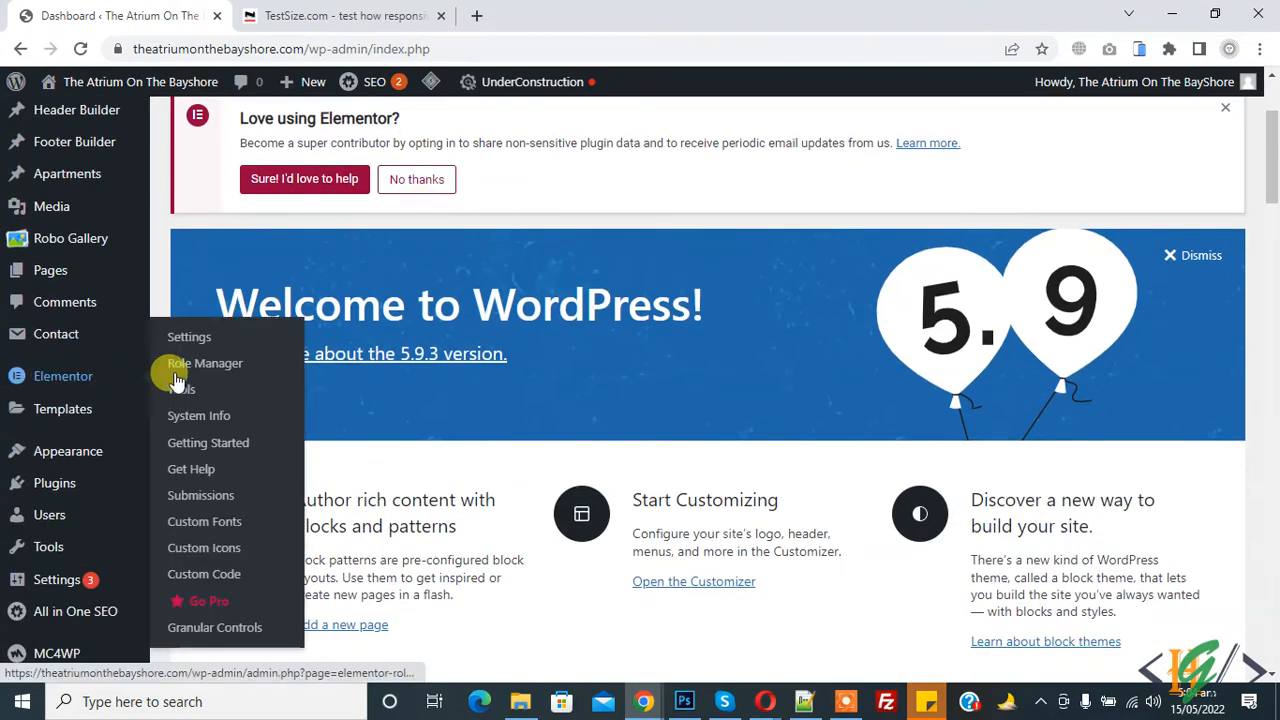
{"action": "left_click", "coordinate": [182, 389]}
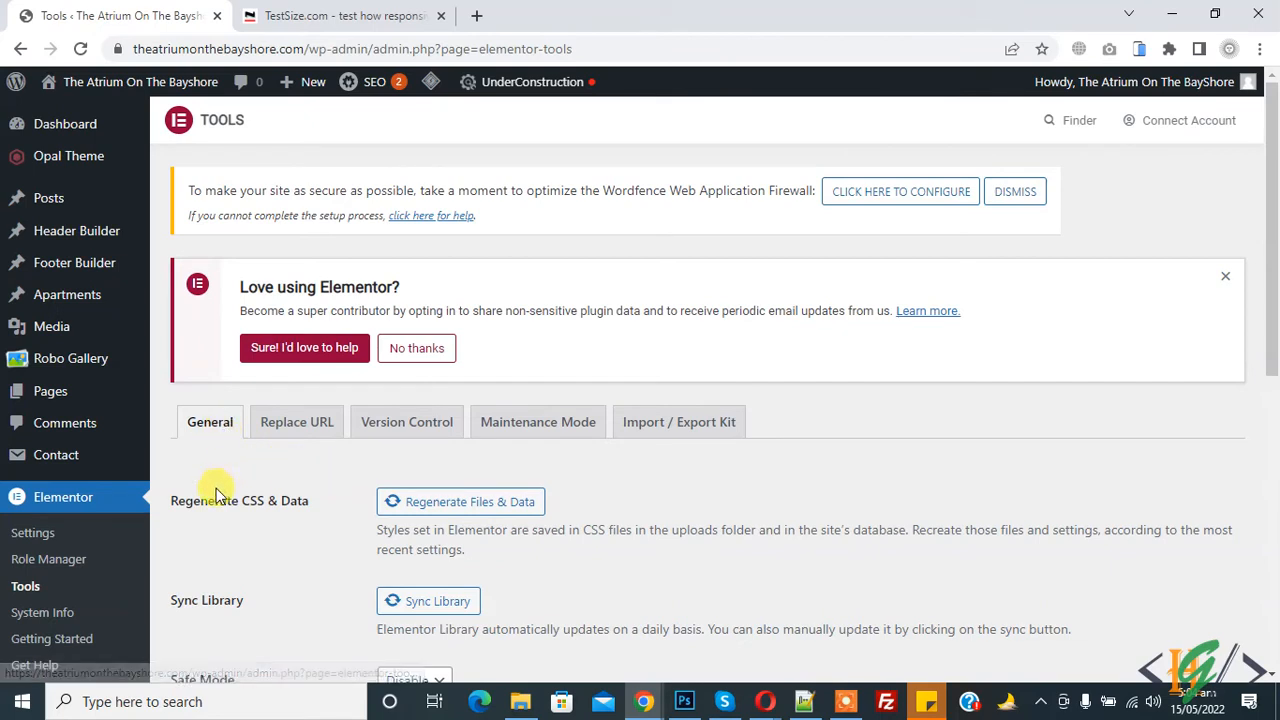
- Run Regenerate Files & Data on the General tab and save the changes
{"action": "left_click_drag", "start_coordinate": [173, 500], "coordinate": [296, 500]}
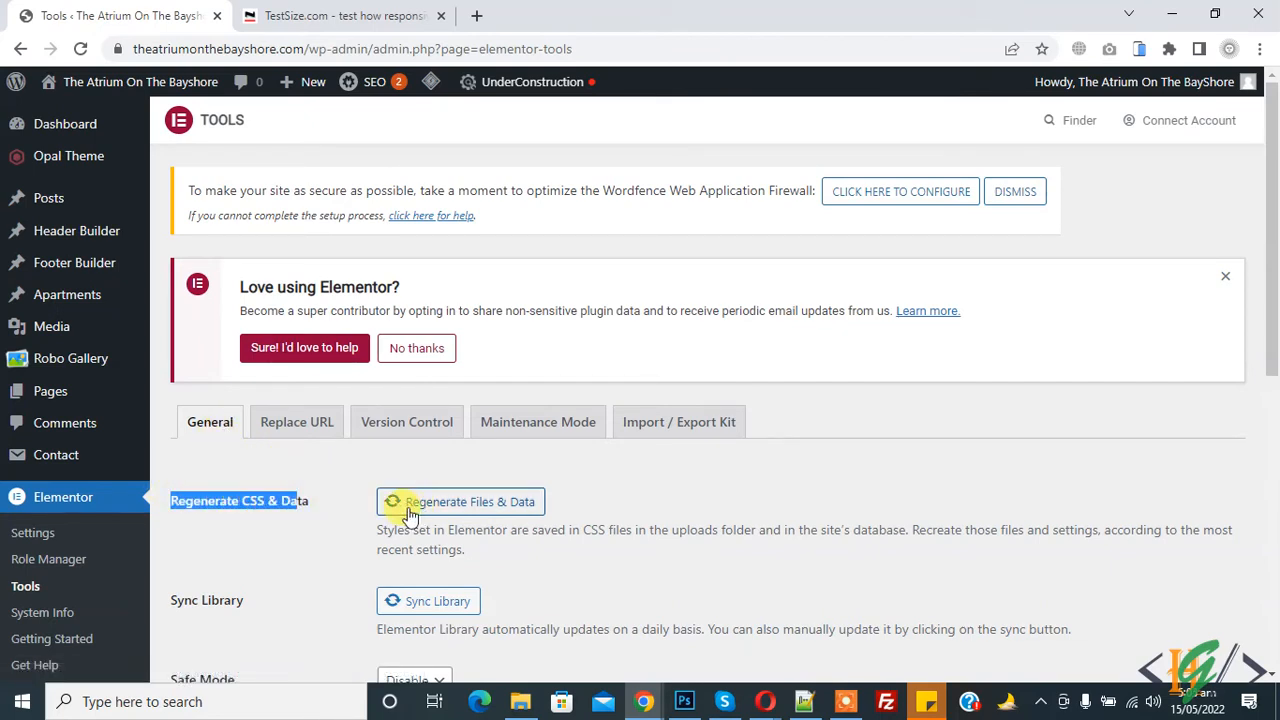
{"action": "left_click", "coordinate": [473, 506]}
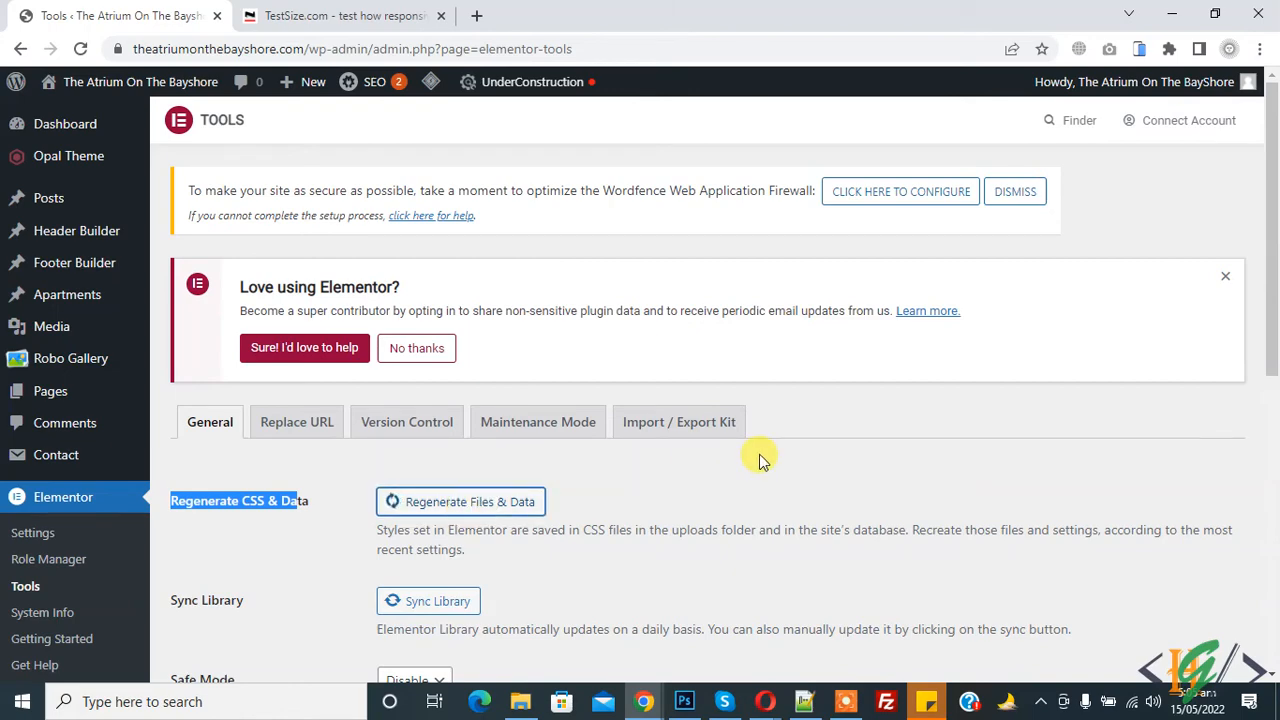
{"action": "scroll", "coordinate": [762, 460], "scroll_direction": "down", "scroll_amount": 1}
{"action": "scroll", "coordinate": [762, 460], "scroll_direction": "down", "scroll_amount": 5}
{"action": "scroll", "coordinate": [600, 450], "scroll_direction": "down", "scroll_amount": 3}
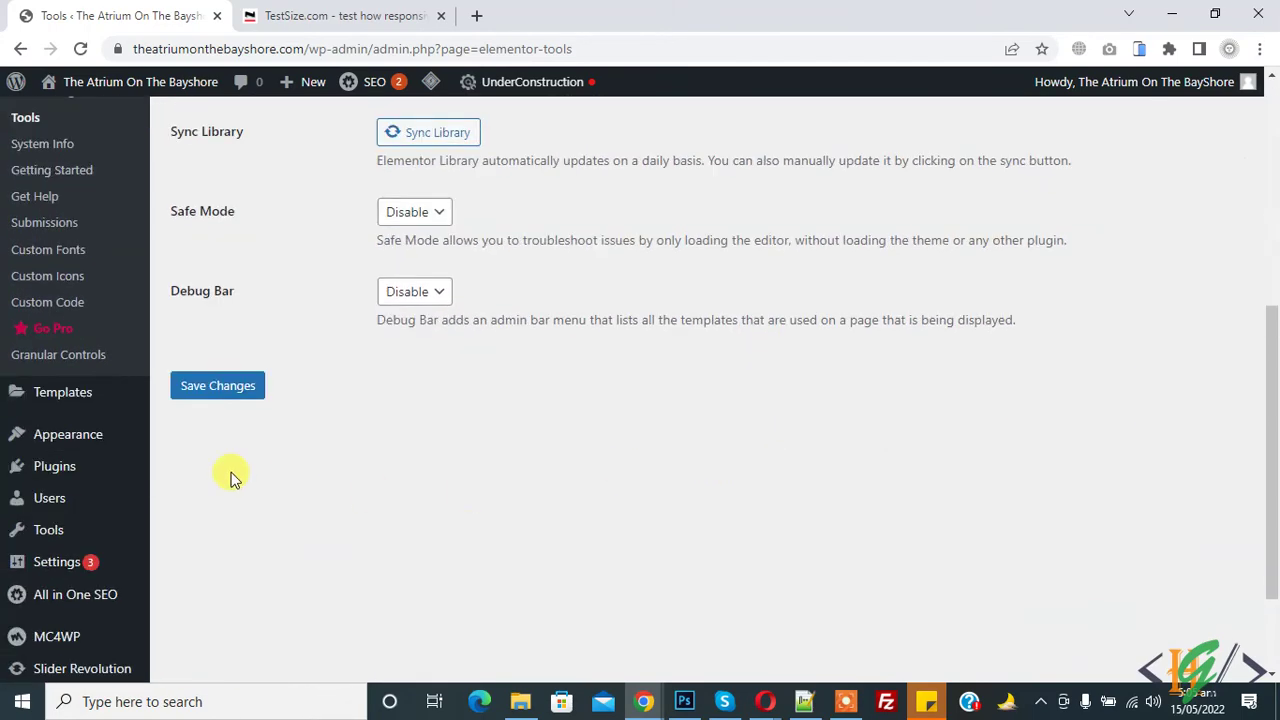
{"action": "left_click", "coordinate": [218, 390]}
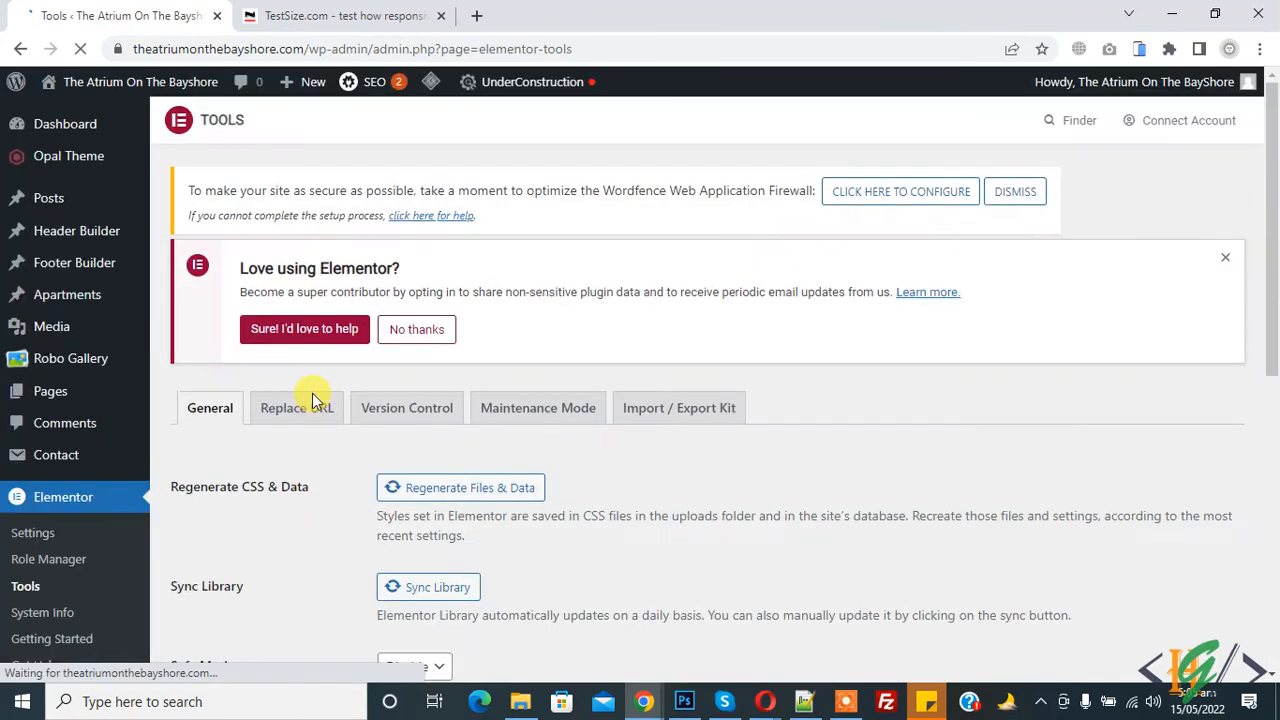
- Reload Amenities from the hamburger menu so the AMENITIES heading fills the column
{"action": "left_click", "coordinate": [330, 8]}
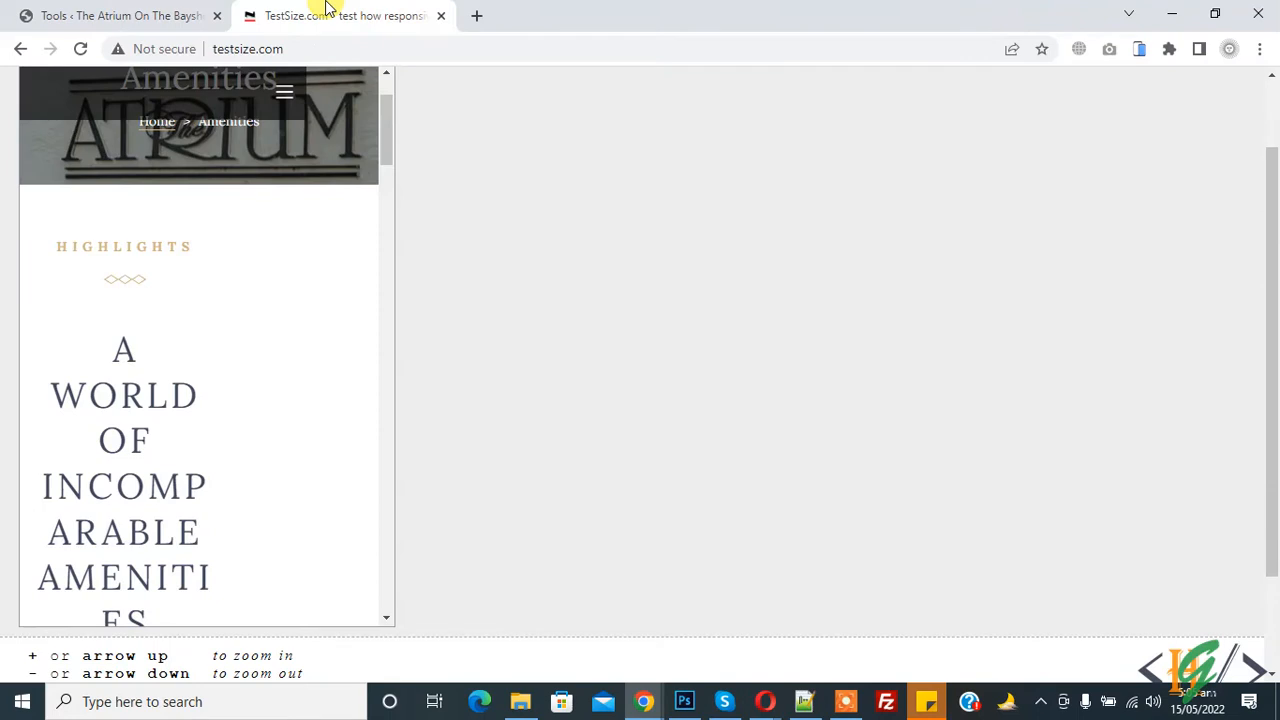
{"action": "left_click", "coordinate": [284, 93]}
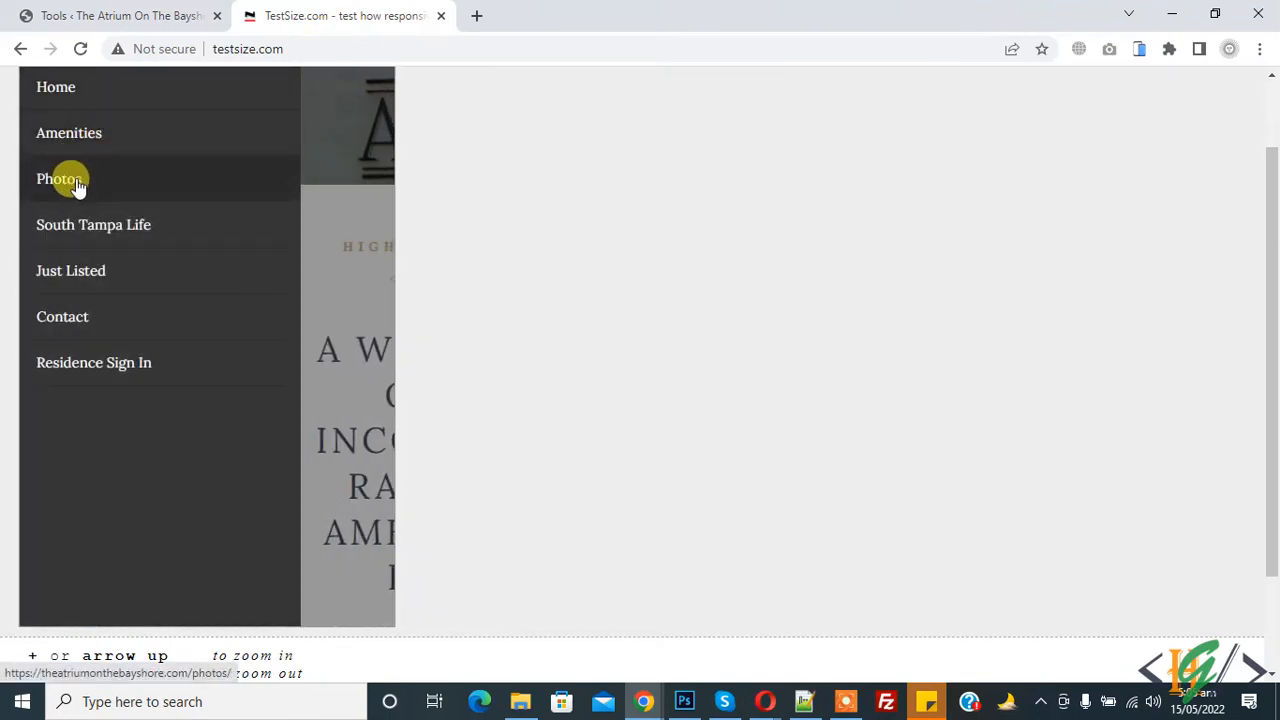
{"action": "left_click", "coordinate": [77, 146]}
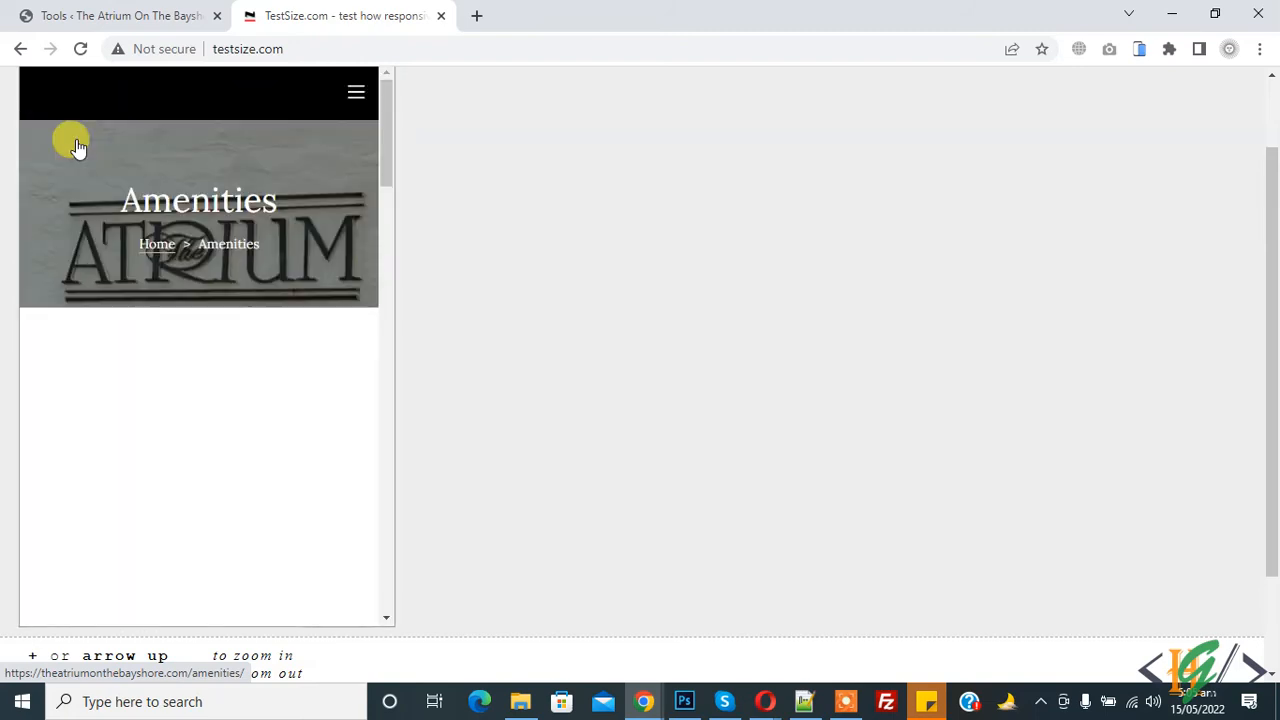
{"action": "scroll", "coordinate": [139, 198], "scroll_direction": "down", "scroll_amount": 1}
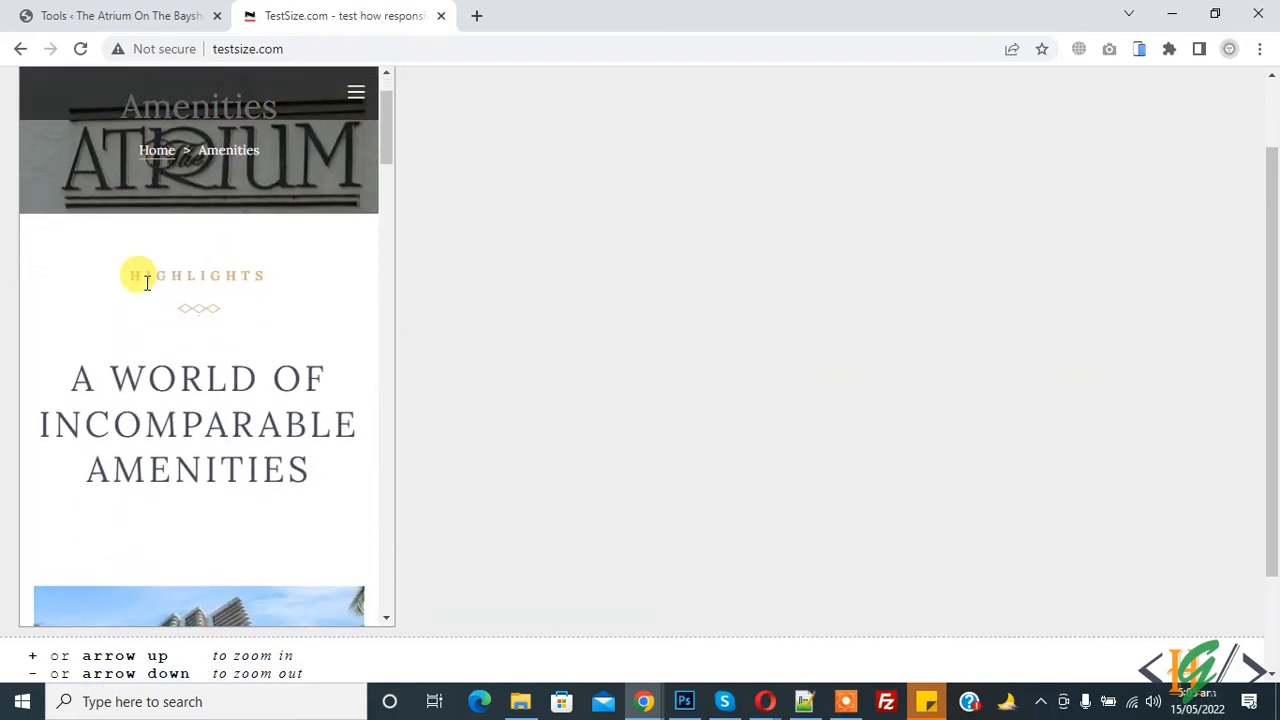
{"action": "scroll", "coordinate": [130, 268], "scroll_direction": "down", "scroll_amount": 2}
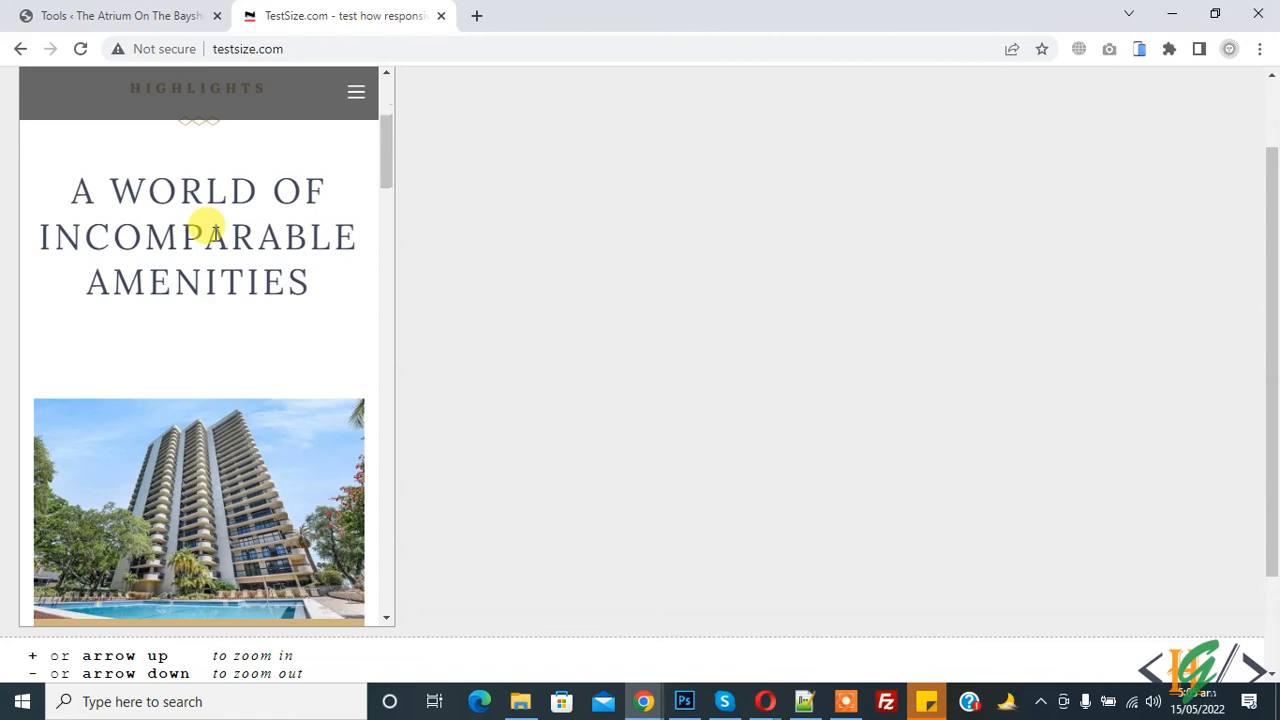
- Glance back at the WordPress Tools tab, then return to the Amenities mobile preview
{"action": "left_click", "coordinate": [120, 15]}
{"action": "scroll", "coordinate": [537, 430], "scroll_direction": "down", "scroll_amount": 1}
{"action": "scroll", "coordinate": [537, 430], "scroll_direction": "down", "scroll_amount": 1}
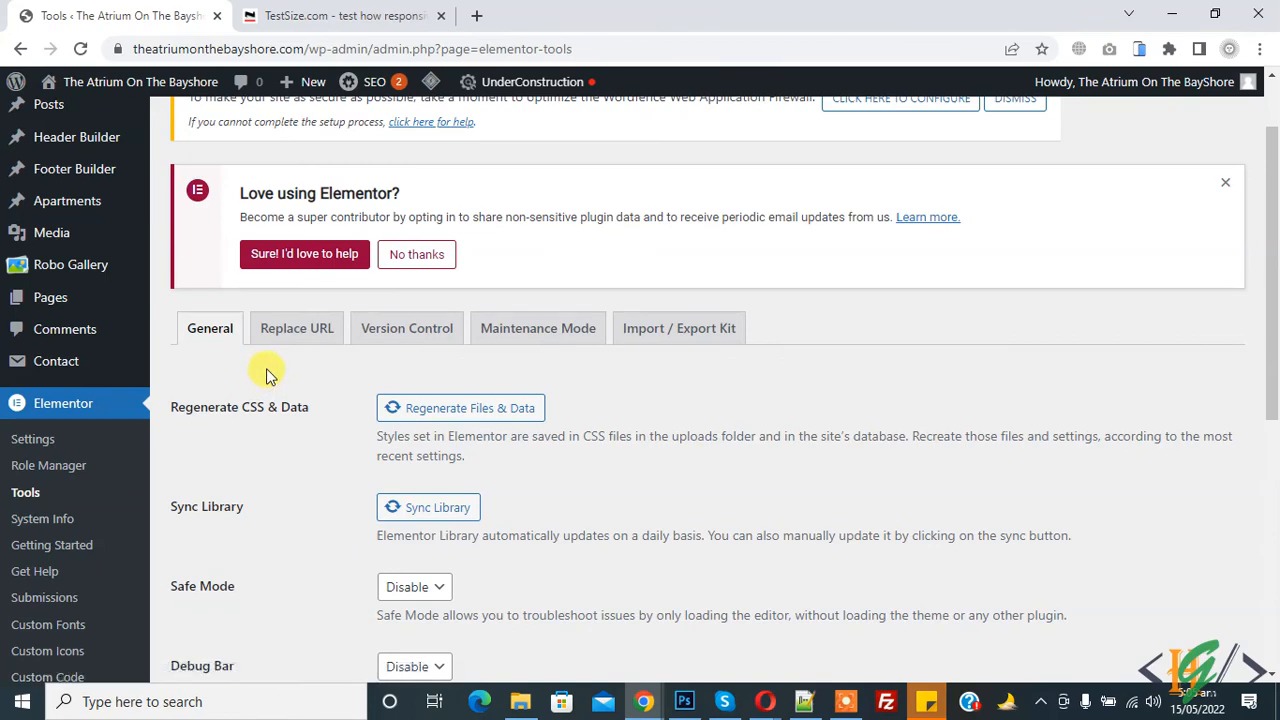
{"action": "left_click", "coordinate": [345, 15]}
{"action": "scroll", "coordinate": [181, 398], "scroll_direction": "down", "scroll_amount": 3}
{"action": "scroll", "coordinate": [172, 408], "scroll_direction": "down", "scroll_amount": 1}
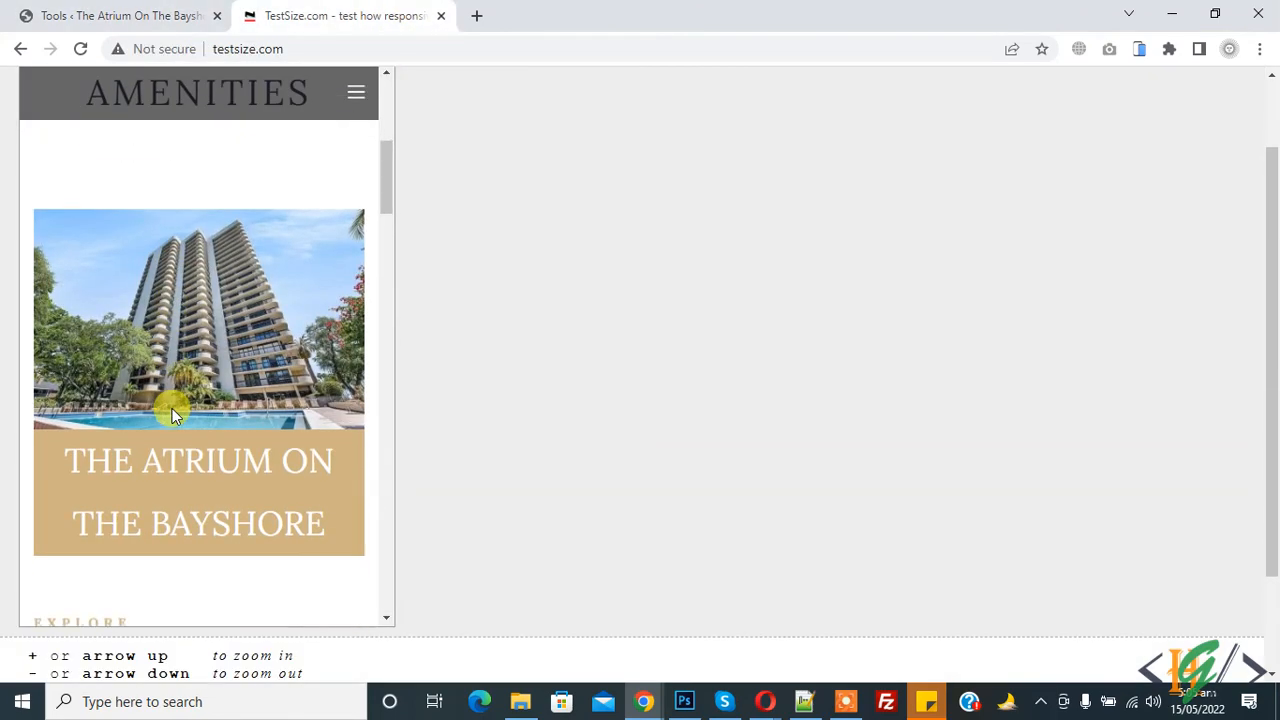